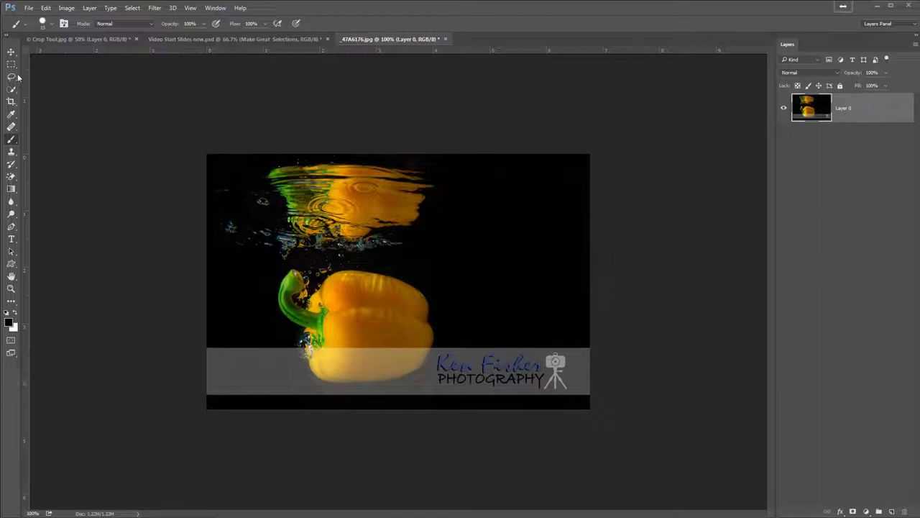
# - Lasso around the middle of the yellow pepper and show it as a Quick Mask overlay
pyautogui.moveTo(13, 79); pyautogui.dragTo(49, 79)
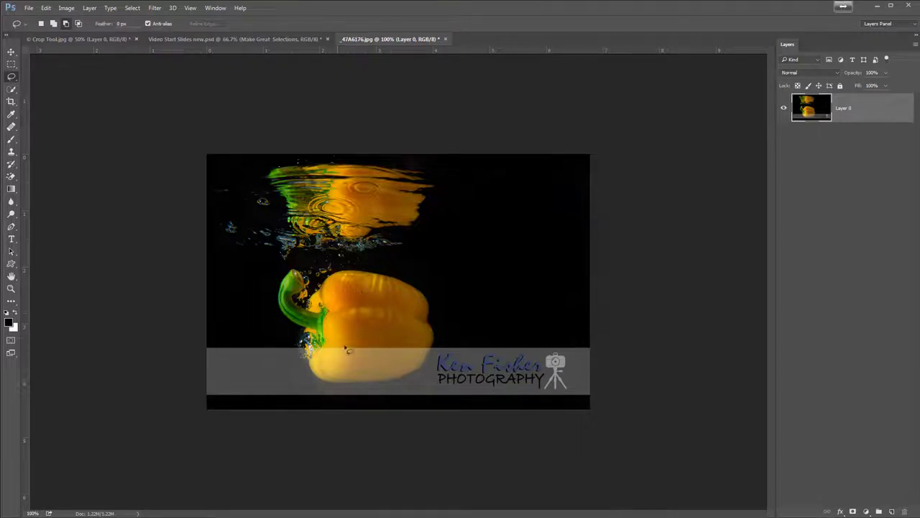
pyautogui.moveTo(392, 356)
pyautogui.mouseDown()
pyautogui.moveTo(399, 303)
pyautogui.moveTo(371, 355)
pyautogui.mouseUp()
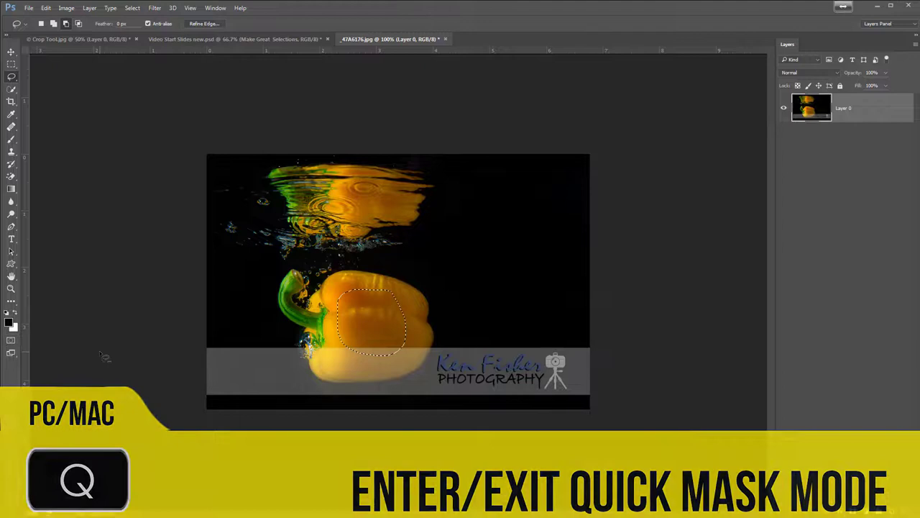
pyautogui.press('q')
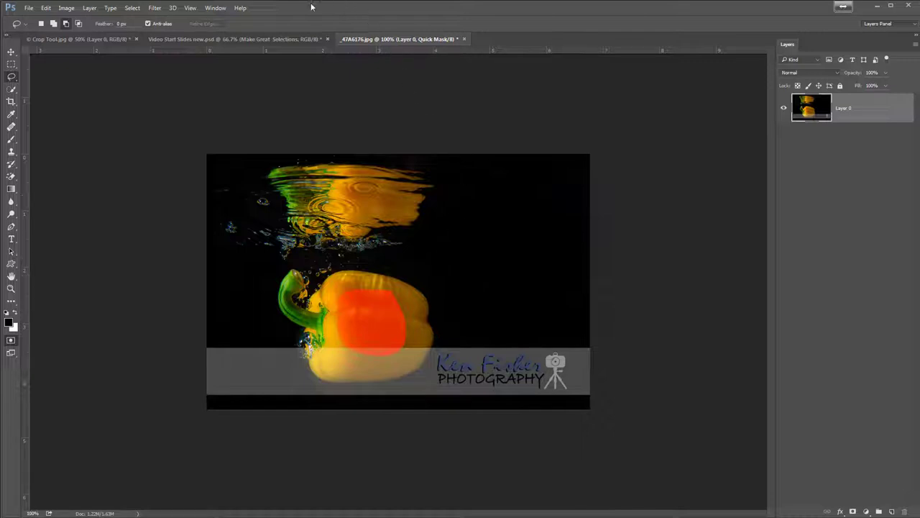
# - Show the Channels panel, view the Quick Mask channel alone, then turn RGB back on
pyautogui.click(215, 10)
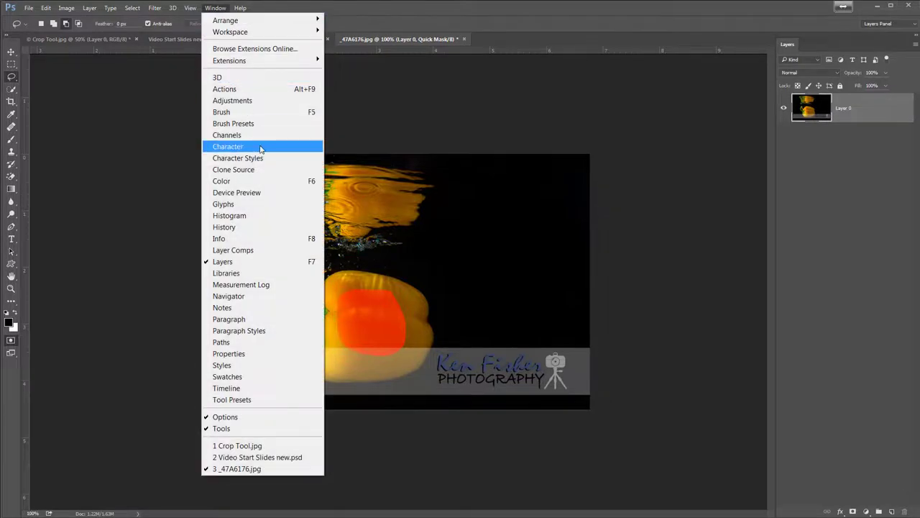
pyautogui.click(227, 135)
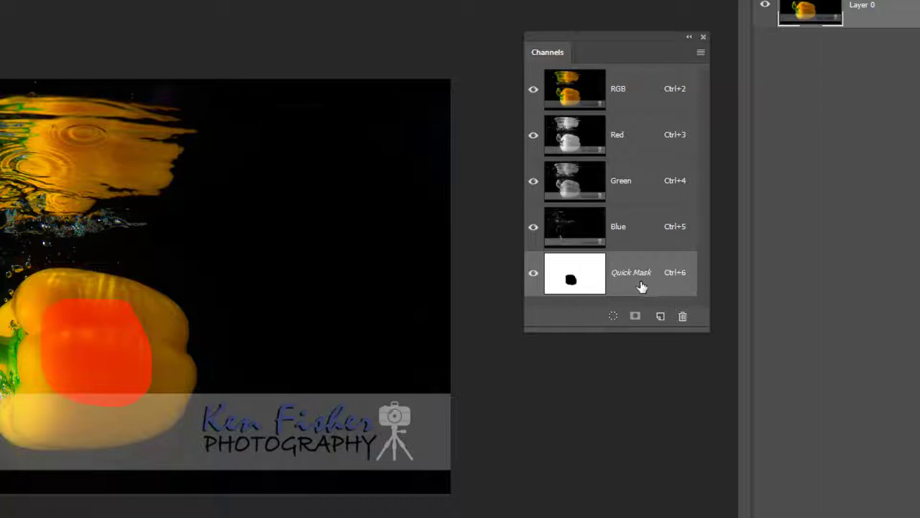
pyautogui.click(533, 89)
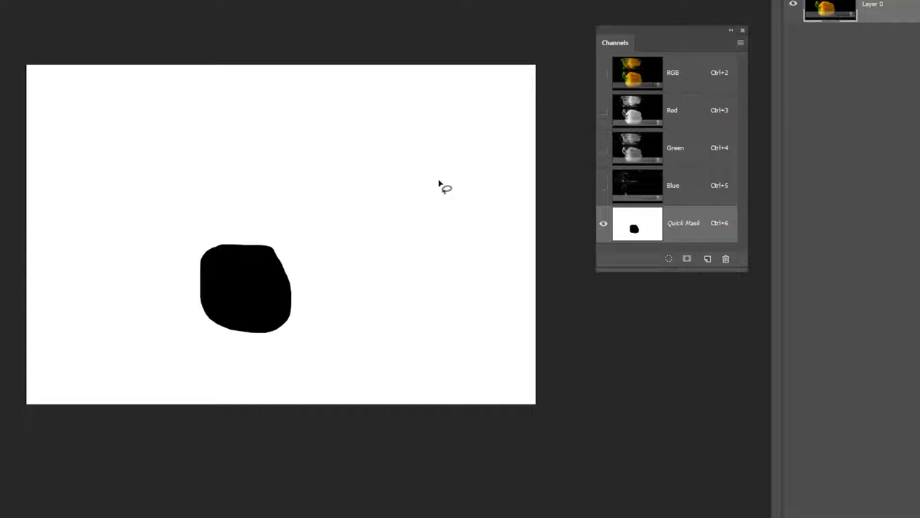
pyautogui.click(604, 75)
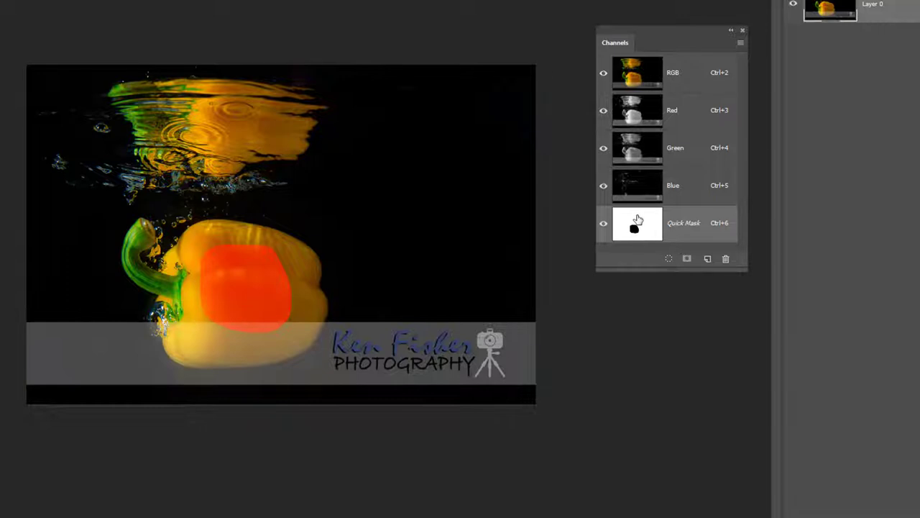
pyautogui.doubleClick(638, 219)
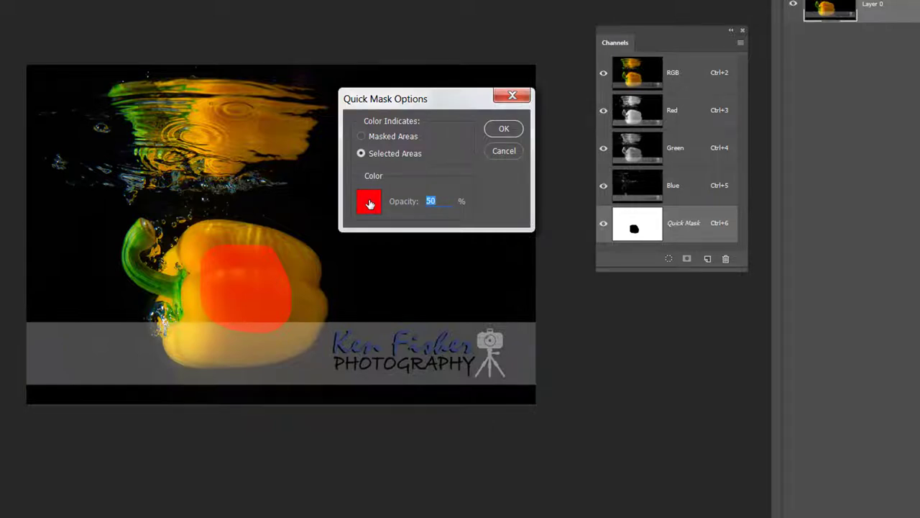
pyautogui.click(369, 203)
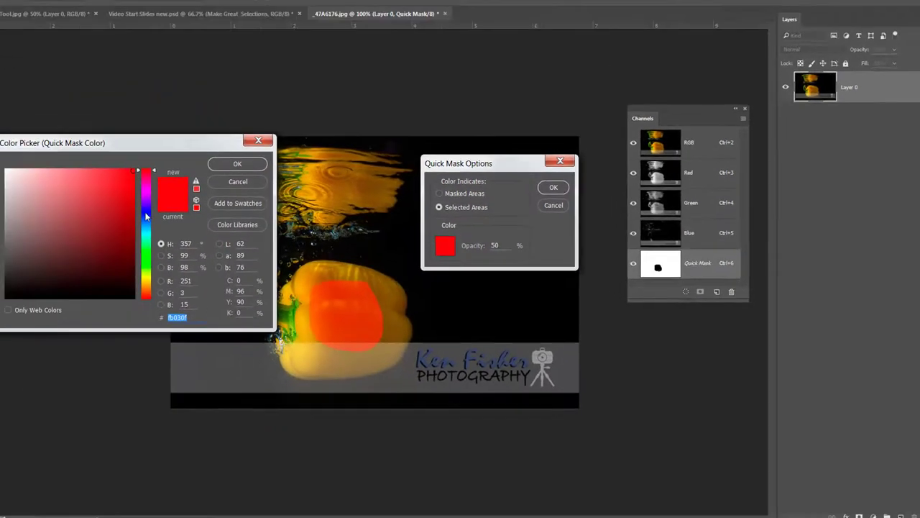
pyautogui.click(146, 215)
pyautogui.click(237, 164)
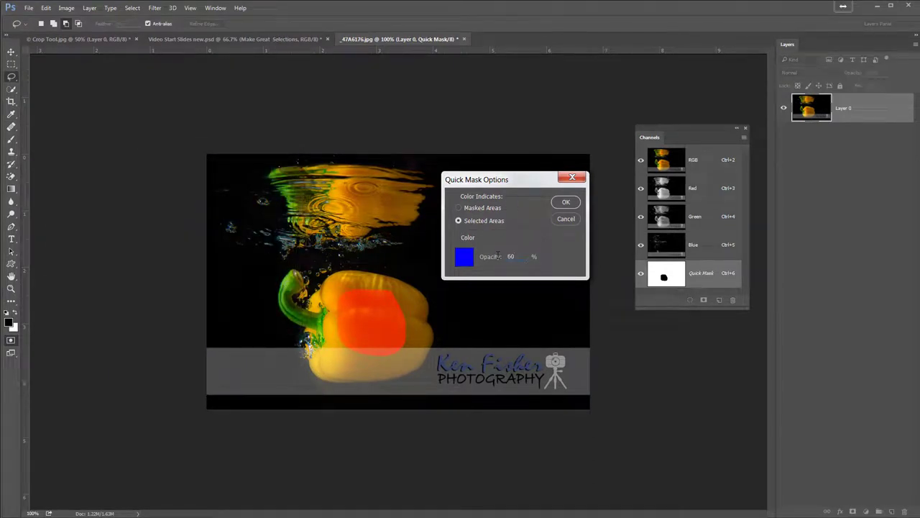
pyautogui.click(565, 204)
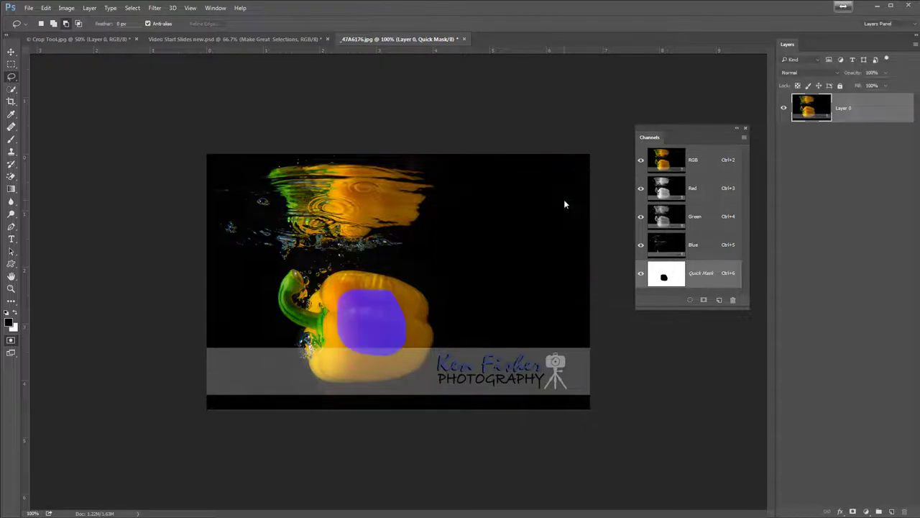
pyautogui.doubleClick(667, 271)
pyautogui.click(466, 257)
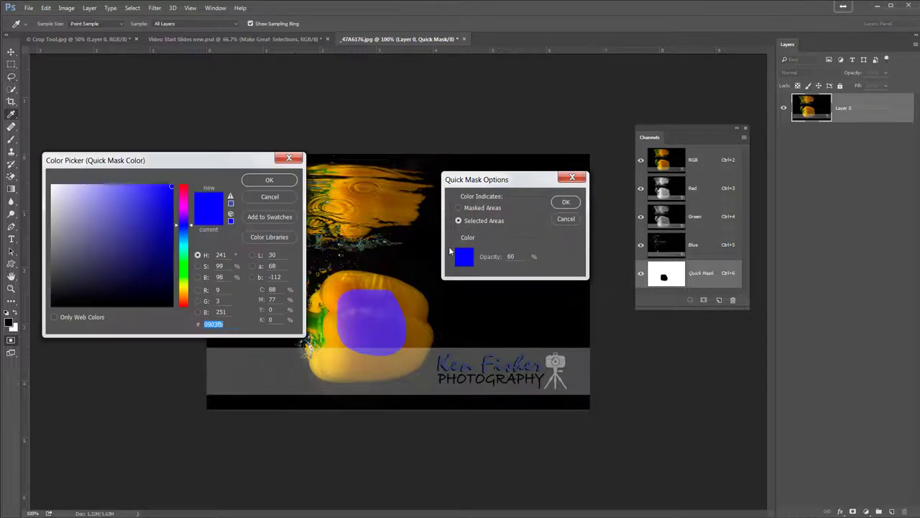
pyautogui.click(183, 186)
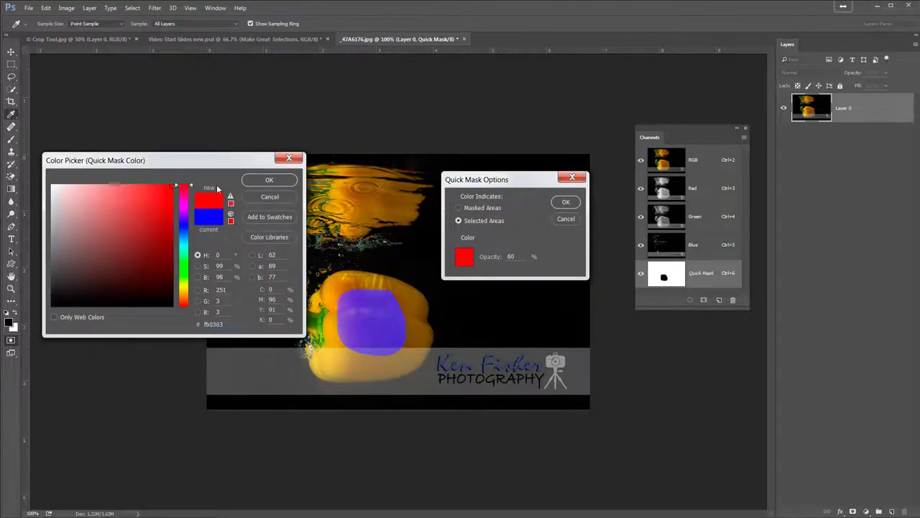
pyautogui.click(270, 180)
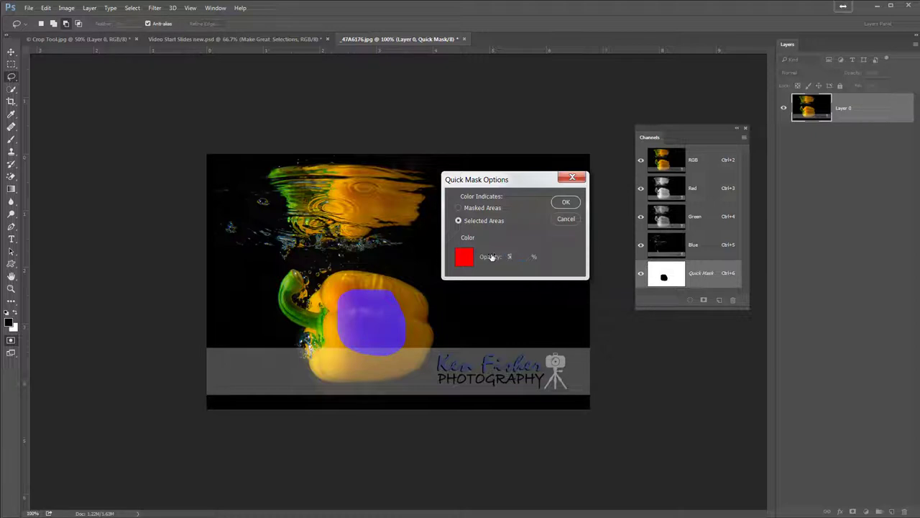
pyautogui.click(566, 202)
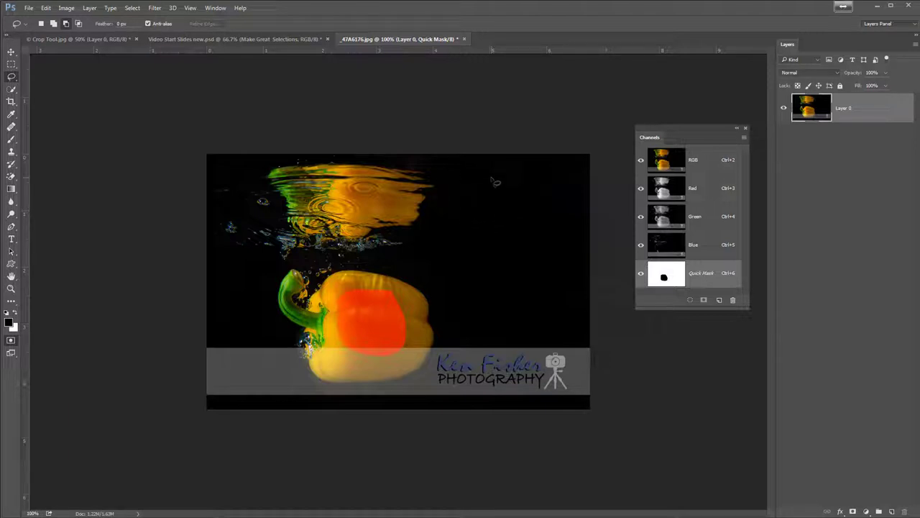
# - Exit Quick Mask mode, deselect the pepper, and switch to the Brush tool
pyautogui.press('q')
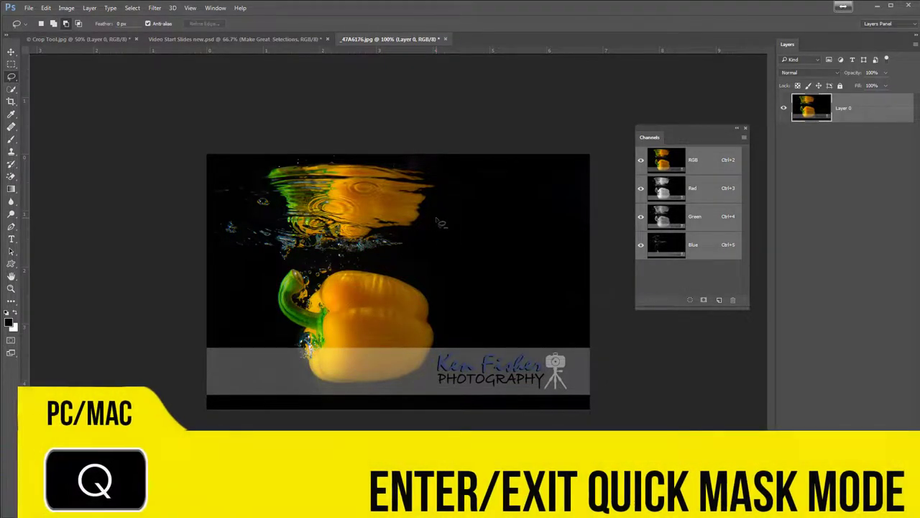
pyautogui.hotkey('ctrl', 'd')
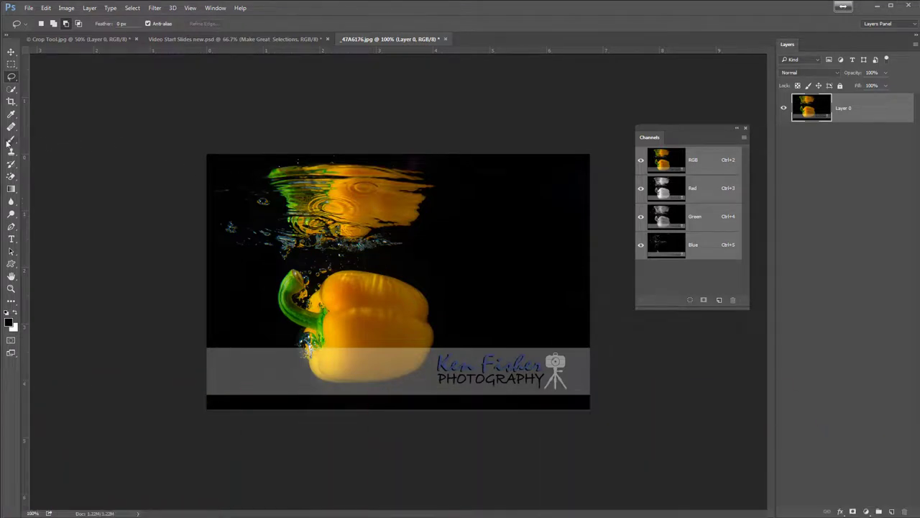
pyautogui.click(12, 140)
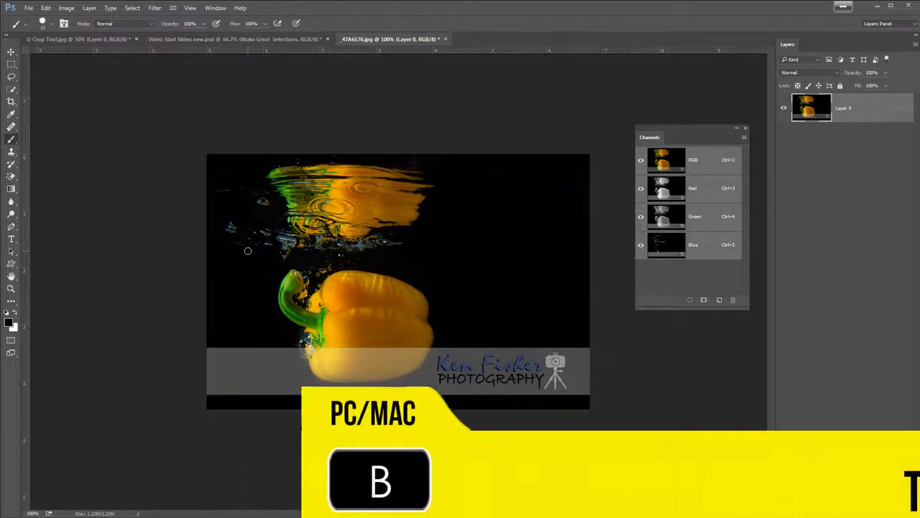
# - Raise the brush hardness and enlarge its size beyond 15 px in the brush preset picker
pyautogui.rightClick(249, 250)
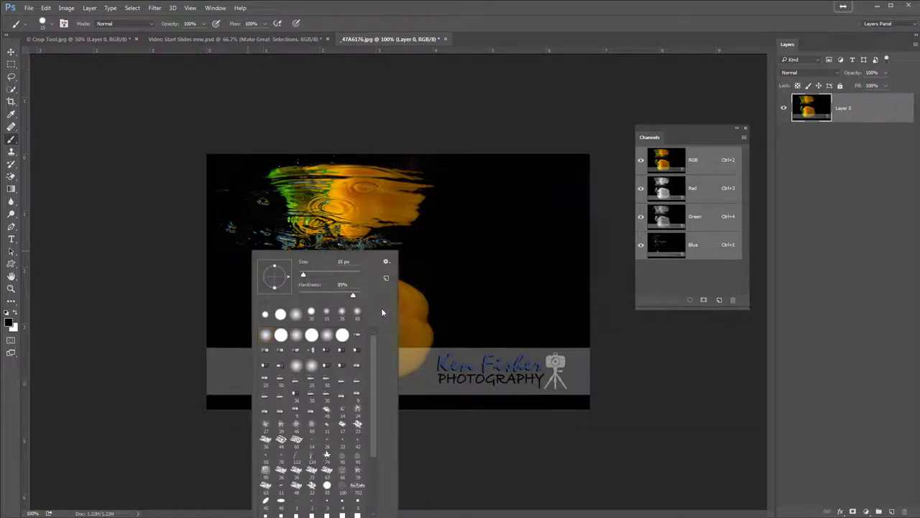
pyautogui.click(353, 296)
pyautogui.moveTo(303, 276); pyautogui.dragTo(313, 276)
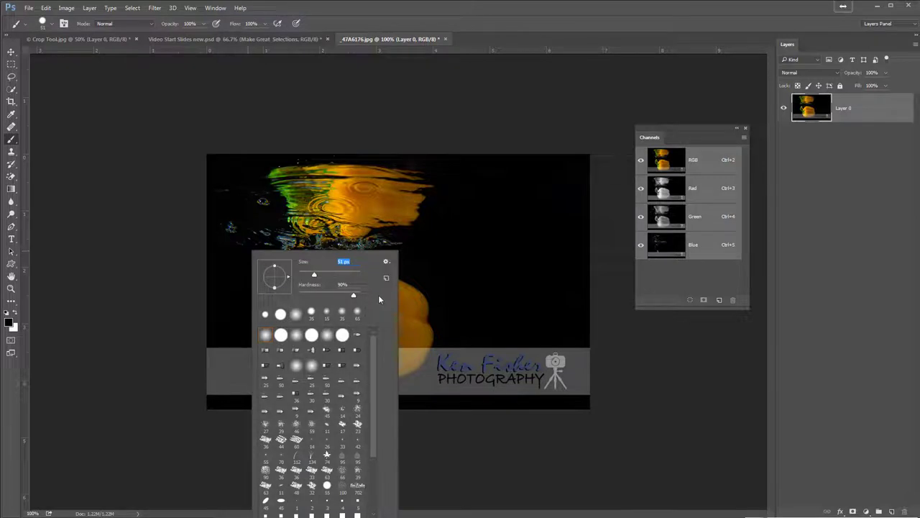
pyautogui.press('Return')
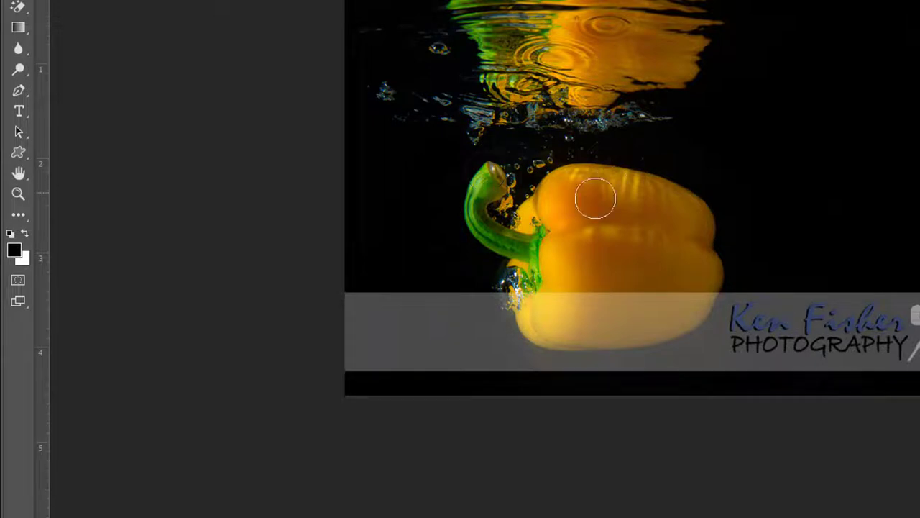
# - Paint a single round black dab on the yellow pepper's body
pyautogui.moveTo(596, 199); pyautogui.dragTo(584, 207)
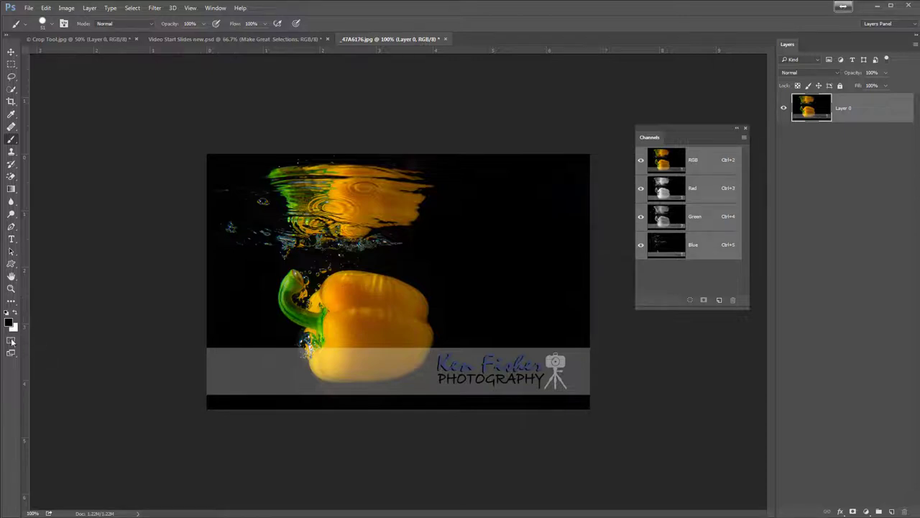
pyautogui.click(351, 298)
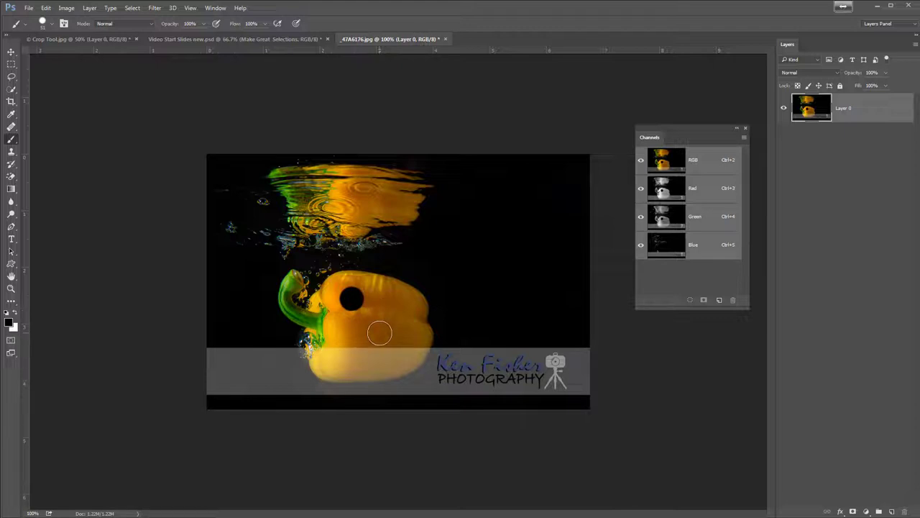
# - Undo the black brush dab via Edit > Undo Brush Tool and re-enter Quick Mask mode
pyautogui.click(67, 8)
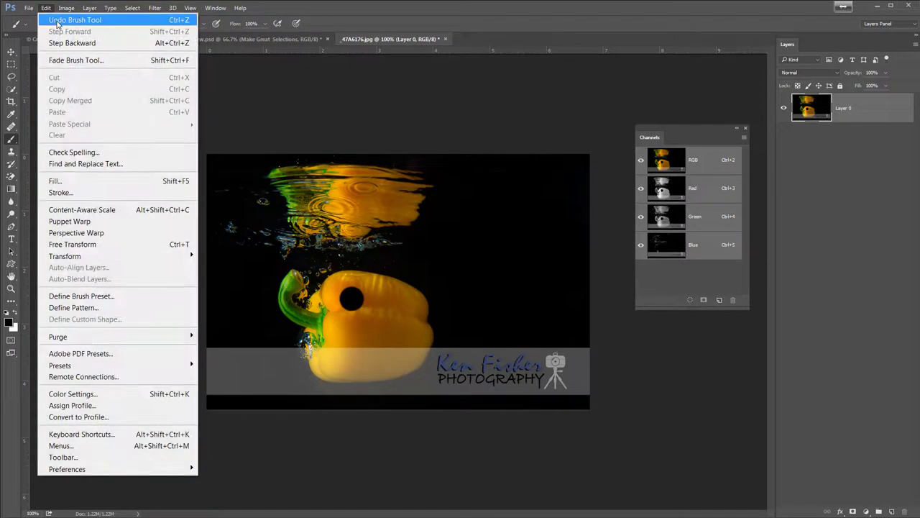
pyautogui.click(57, 20)
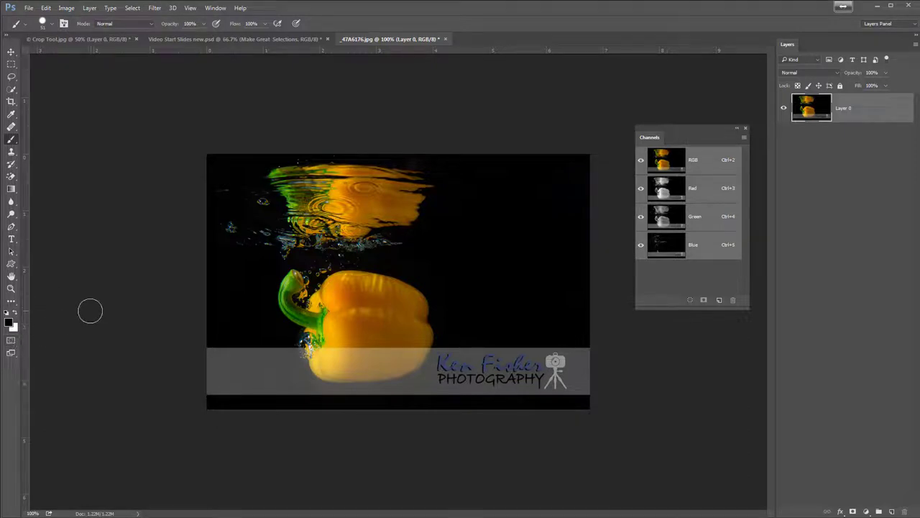
pyautogui.press('q')
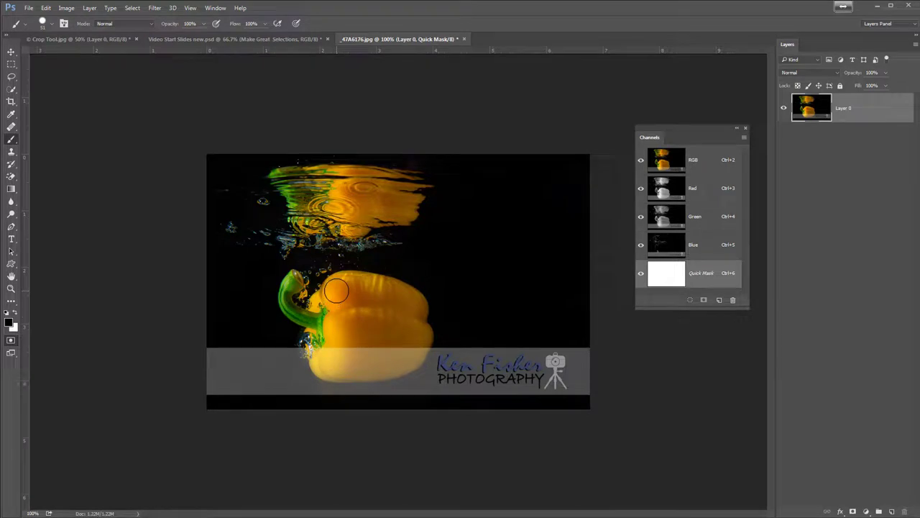
# - Paint the mask across the pepper body, then with a smaller brush along its top edge
pyautogui.moveTo(335, 290)
pyautogui.mouseDown()
pyautogui.moveTo(413, 302)
pyautogui.moveTo(421, 336)
pyautogui.moveTo(403, 364)
pyautogui.moveTo(410, 360)
pyautogui.moveTo(356, 372)
pyautogui.moveTo(322, 365)
pyautogui.moveTo(316, 347)
pyautogui.moveTo(332, 351)
pyautogui.moveTo(340, 312)
pyautogui.moveTo(333, 297)
pyautogui.moveTo(396, 311)
pyautogui.moveTo(402, 343)
pyautogui.moveTo(351, 354)
pyautogui.moveTo(362, 310)
pyautogui.moveTo(377, 342)
pyautogui.moveTo(358, 311)
pyautogui.mouseUp()
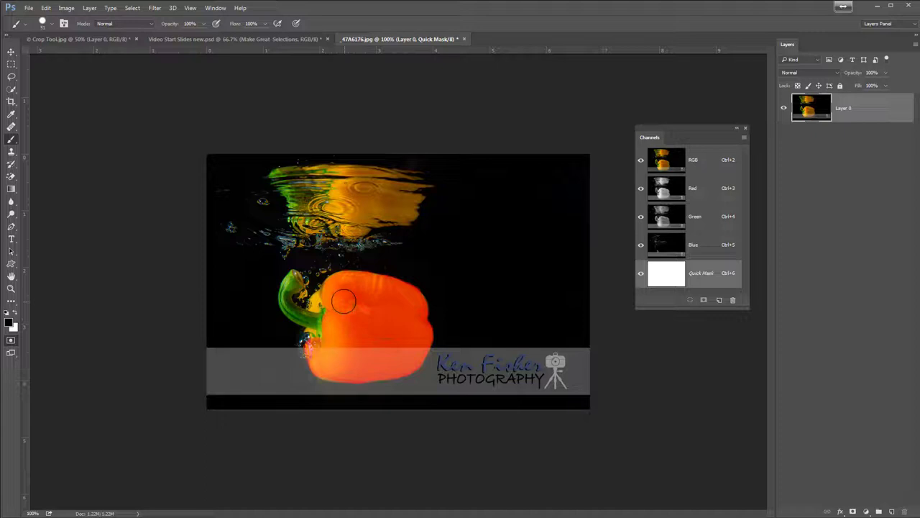
pyautogui.press('[')
pyautogui.press('[')
pyautogui.press('[')
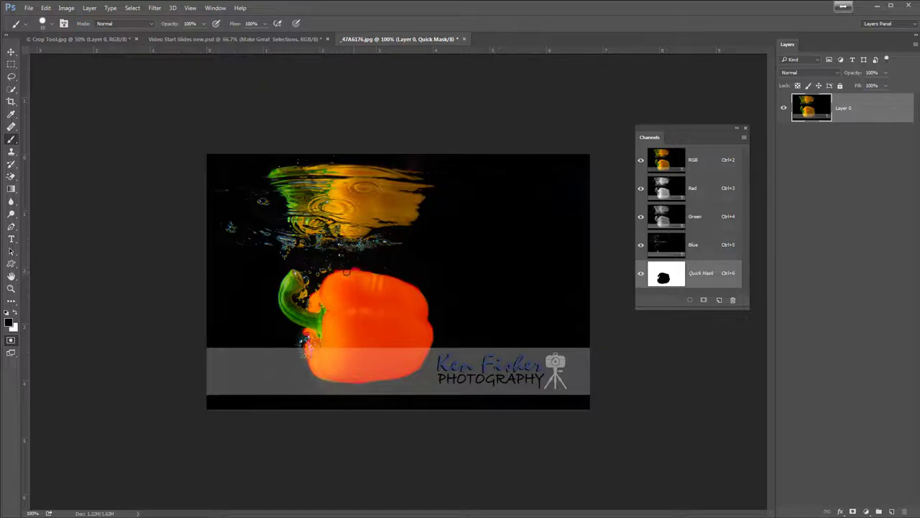
pyautogui.moveTo(347, 272)
pyautogui.mouseDown()
pyautogui.moveTo(338, 272)
pyautogui.moveTo(378, 269)
pyautogui.moveTo(346, 270)
pyautogui.moveTo(394, 280)
pyautogui.mouseUp()
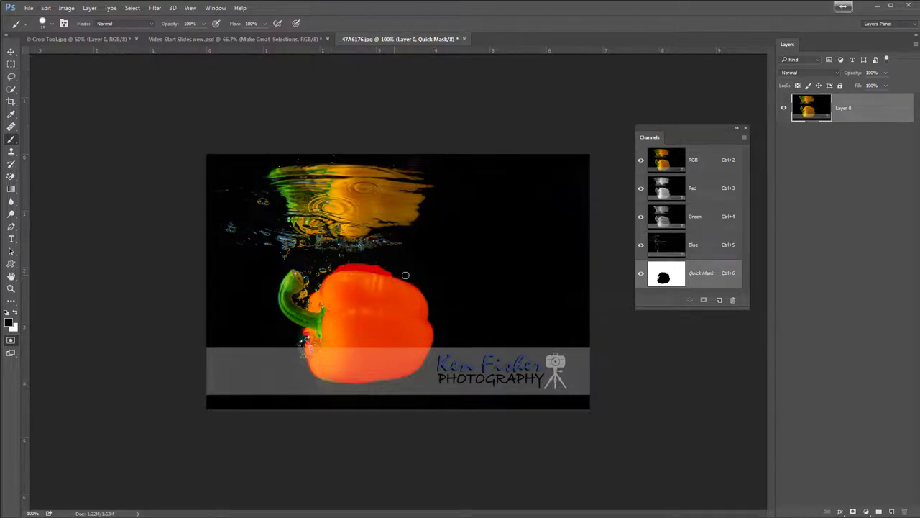
# - Erase mask overspill along the pepper's top edge in white, then restore black painting
pyautogui.press('x')
pyautogui.moveTo(365, 269)
pyautogui.mouseDown()
pyautogui.moveTo(319, 277)
pyautogui.moveTo(341, 265)
pyautogui.moveTo(396, 268)
pyautogui.mouseUp()
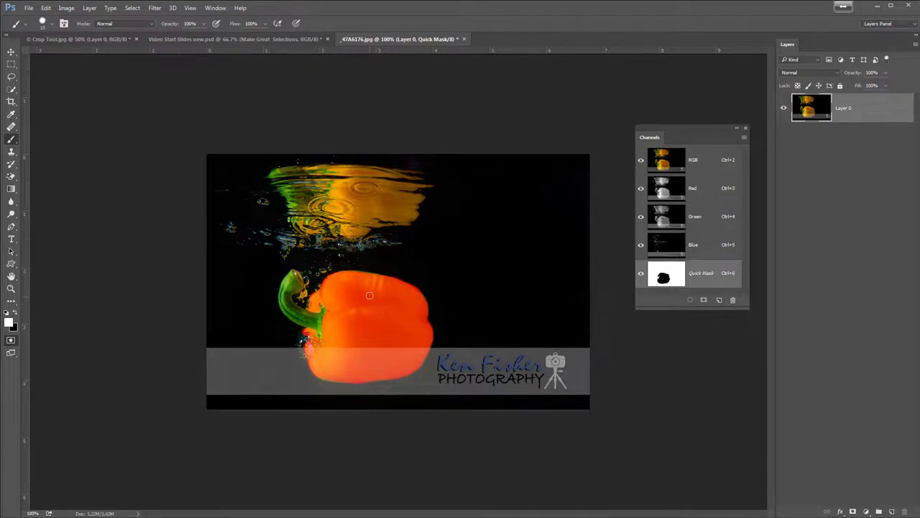
pyautogui.press('x')
# - Turn the quick mask into a pepper selection and bring up the adjustment layer types
pyautogui.press('q')
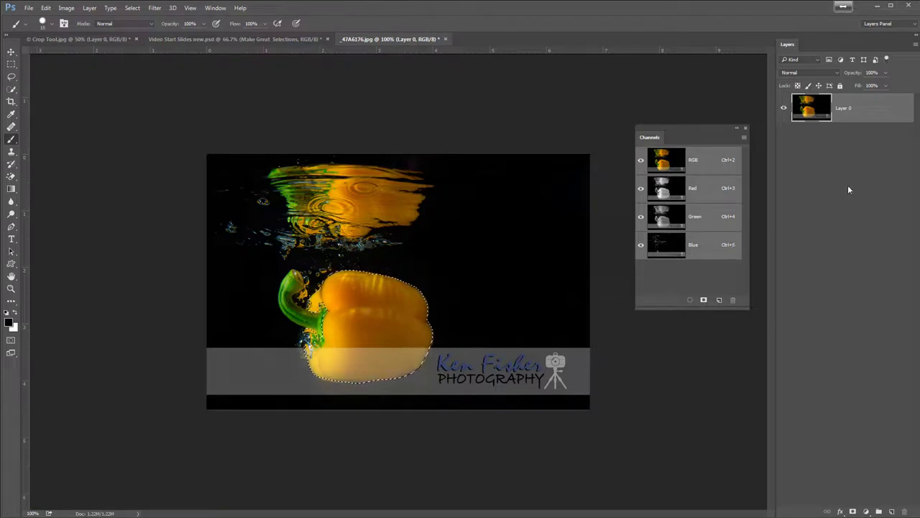
pyautogui.click(866, 512)
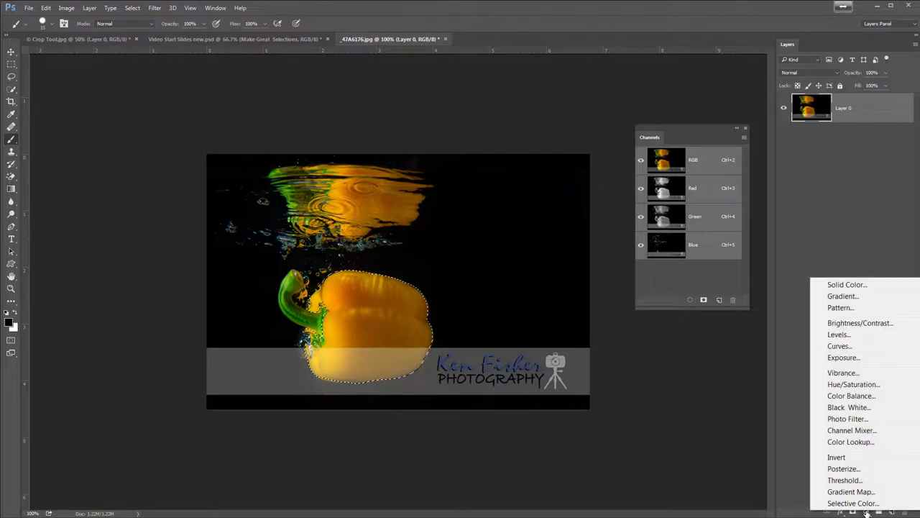
# - Add a Hue/Saturation layer with hue -57 to turn the pepper red, then select its mask
pyautogui.click(855, 385)
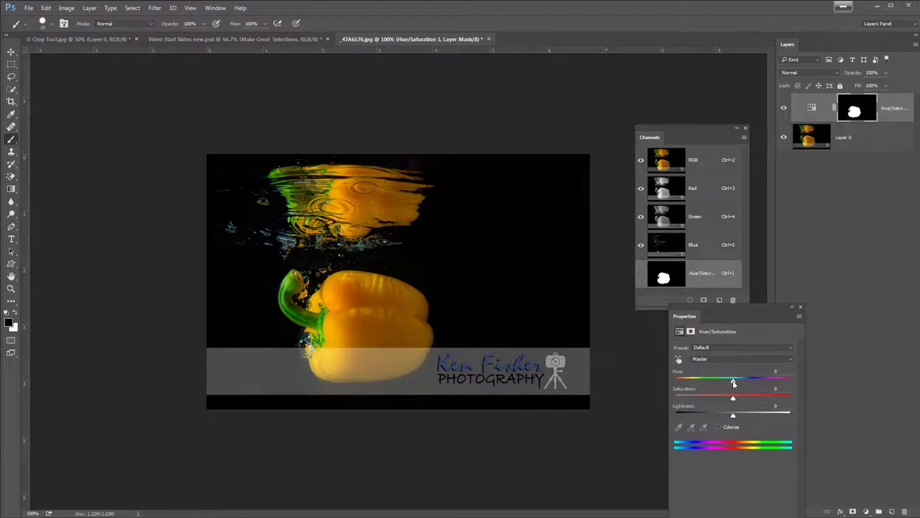
pyautogui.moveTo(734, 383); pyautogui.dragTo(704, 389)
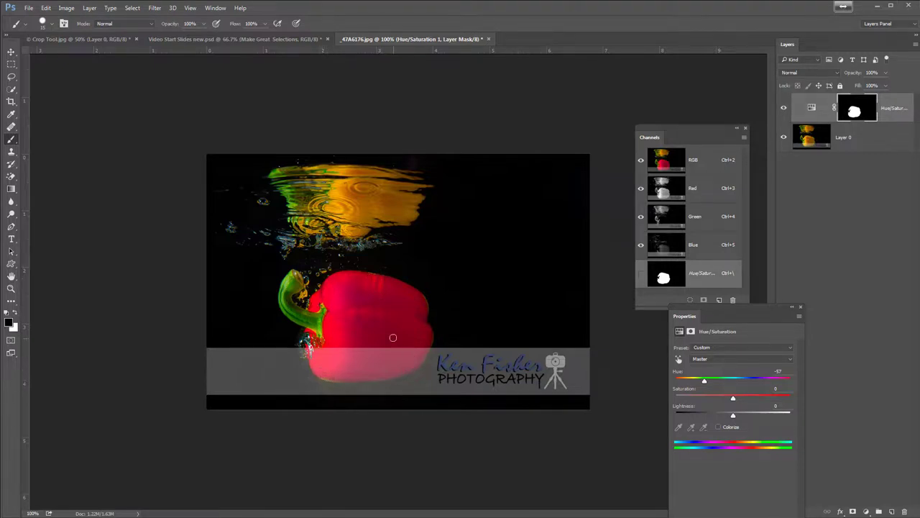
pyautogui.click(871, 141)
# - On the Hue/Saturation mask, paint Quick Mask along the pepper's lower edge behind the watermark band
pyautogui.click(848, 115)
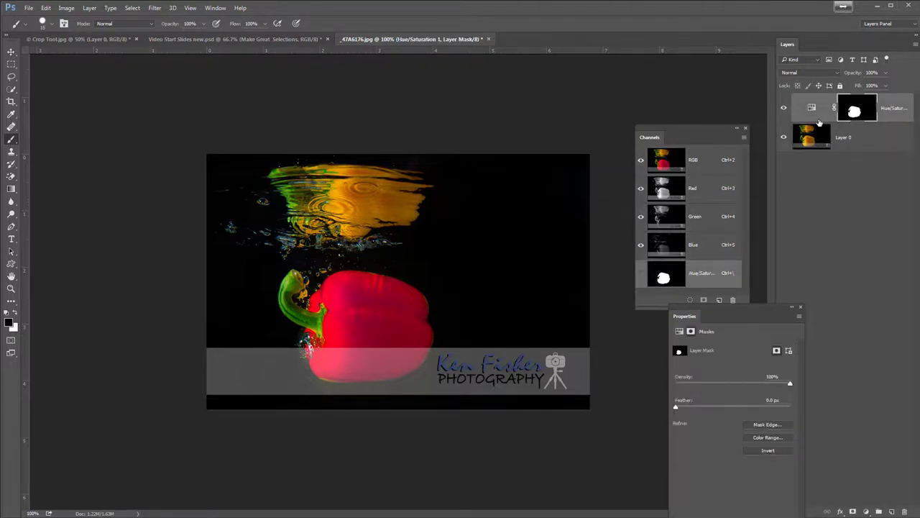
pyautogui.press('q')
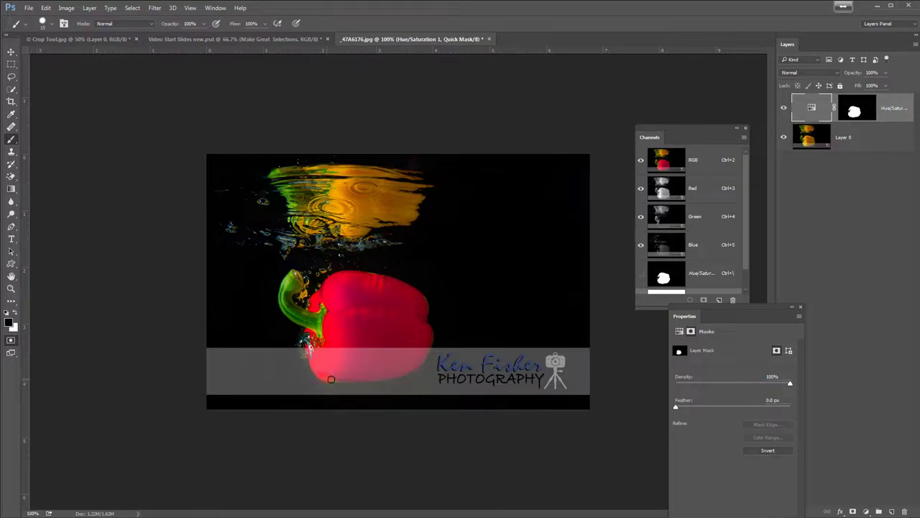
pyautogui.moveTo(331, 379); pyautogui.dragTo(369, 378)
pyautogui.press('x')
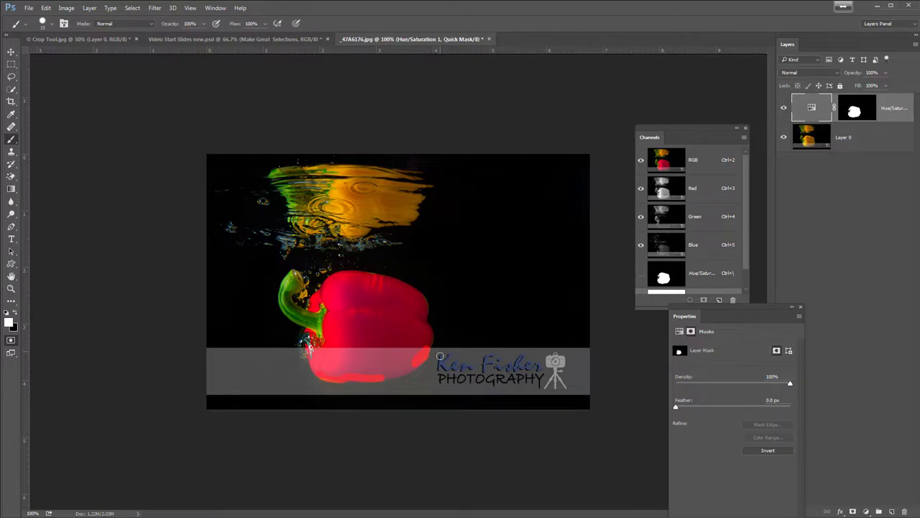
# - Convert the painted lower-edge Quick Mask into a selection and target the Hue/Saturation layer mask
pyautogui.press('q')
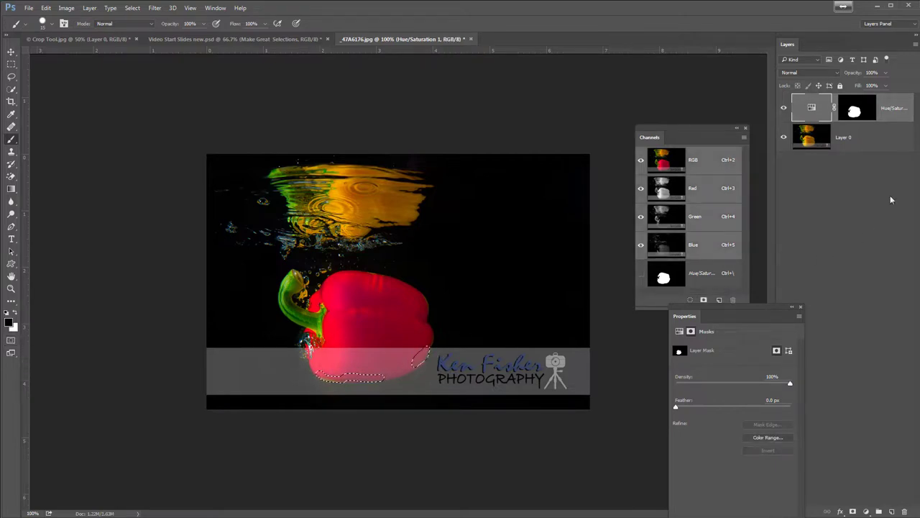
pyautogui.click(874, 109)
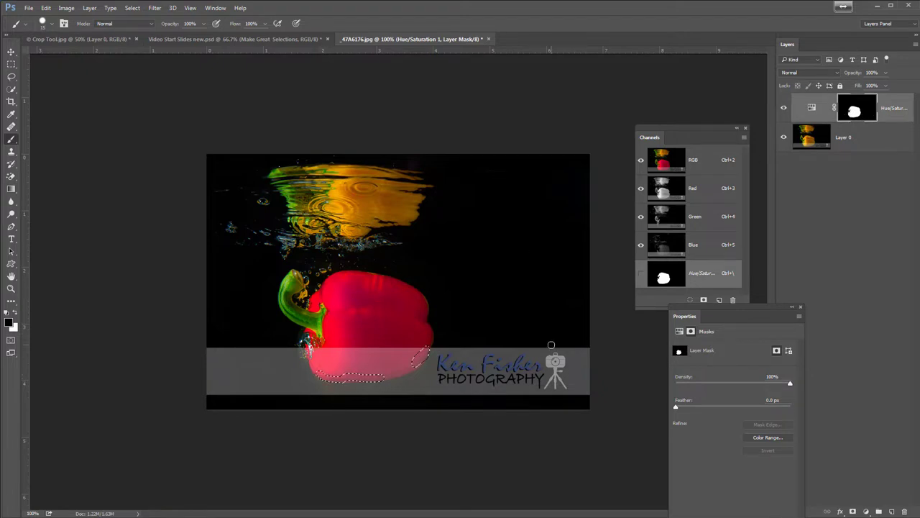
# - Deselect (Ctrl+D), leaving the pepper red through the grey watermark band
pyautogui.hotkey('ctrl', 'd')
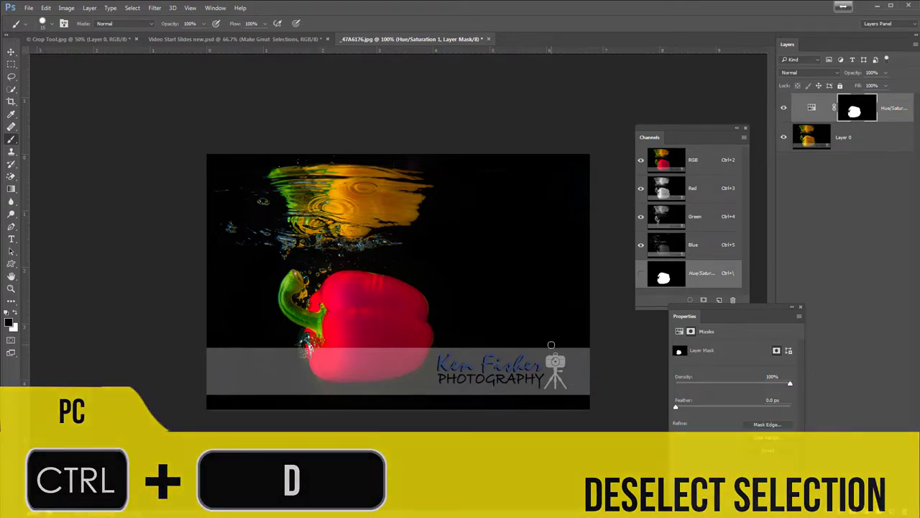